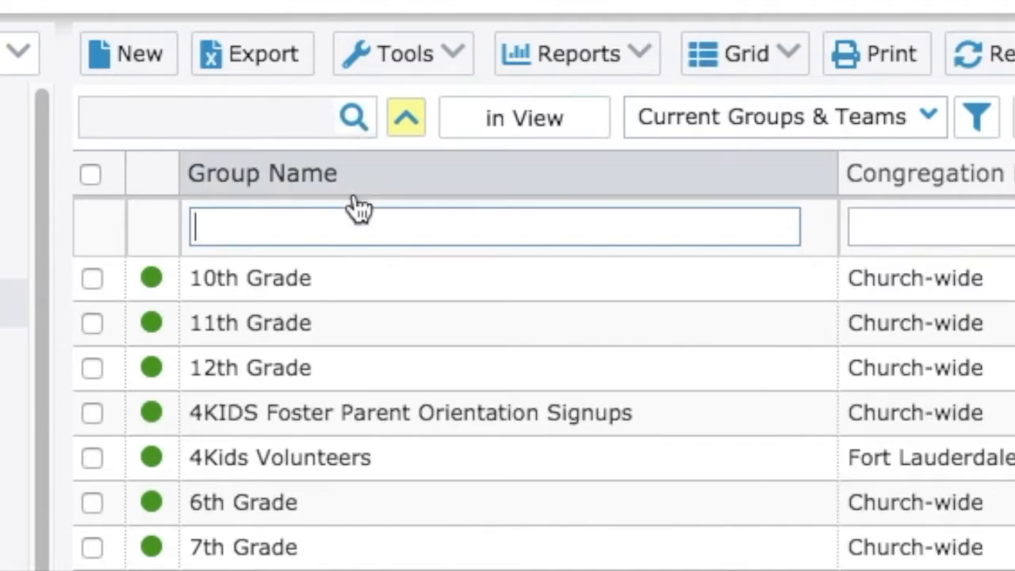
# Filter the groups by the name "*special event" and open the Calvary Crew Special Events Team group.
pyautogui.write('*')
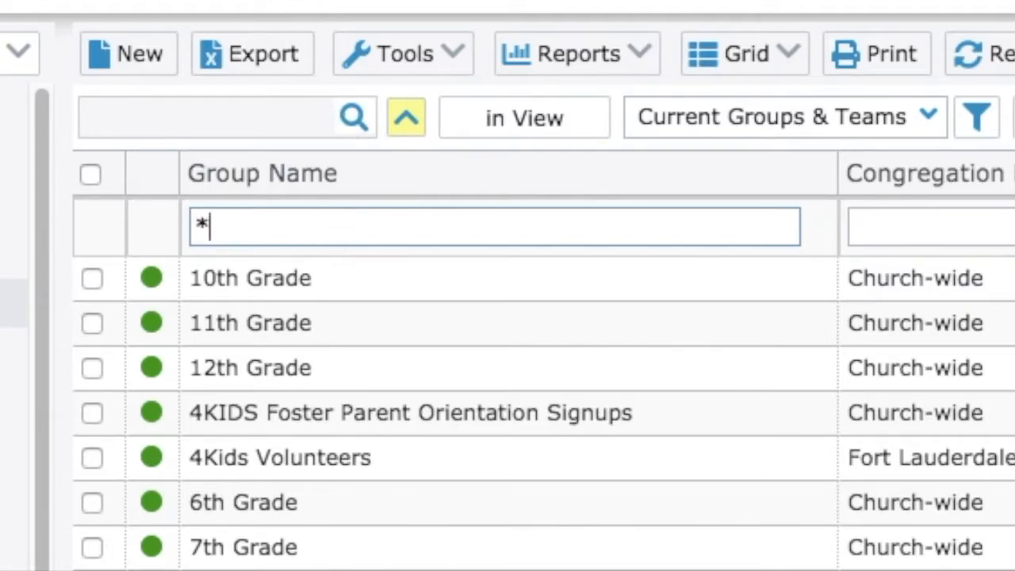
pyautogui.write('special event')
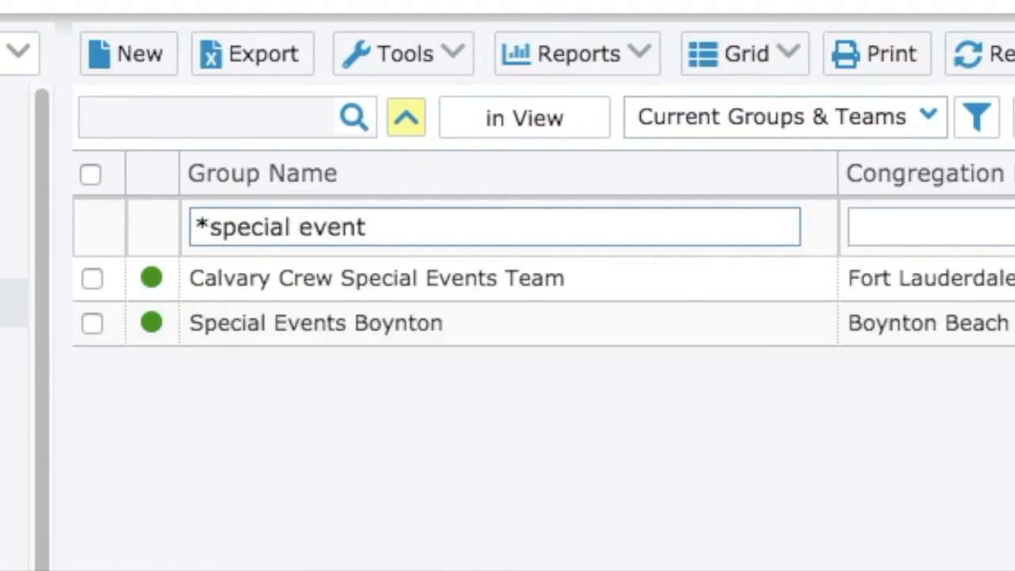
pyautogui.click(402, 293)
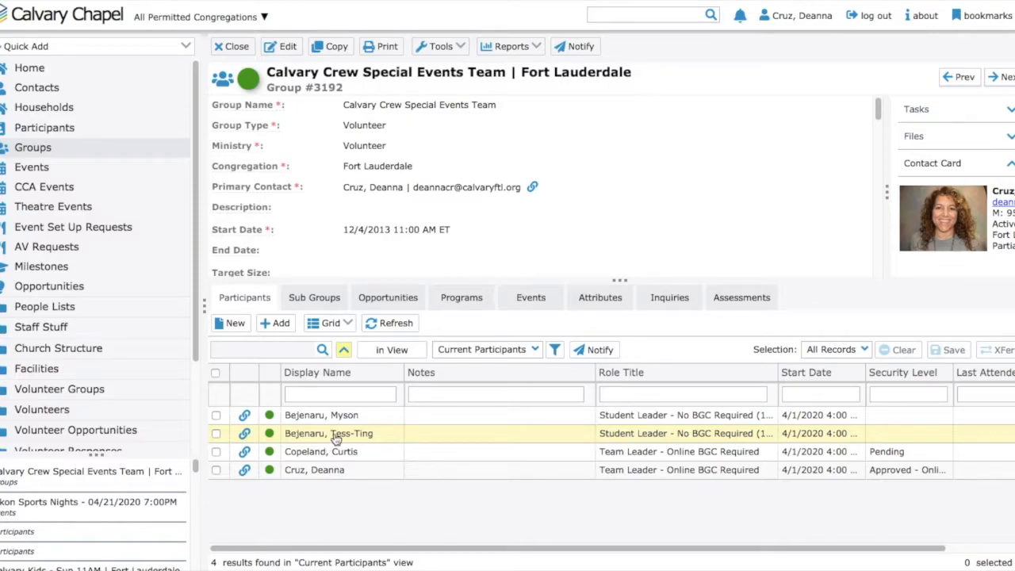
# Select all current participants of the group and transfer them to Participants (Participant) as a selection named Text2Chckin042220.
pyautogui.click(215, 372)
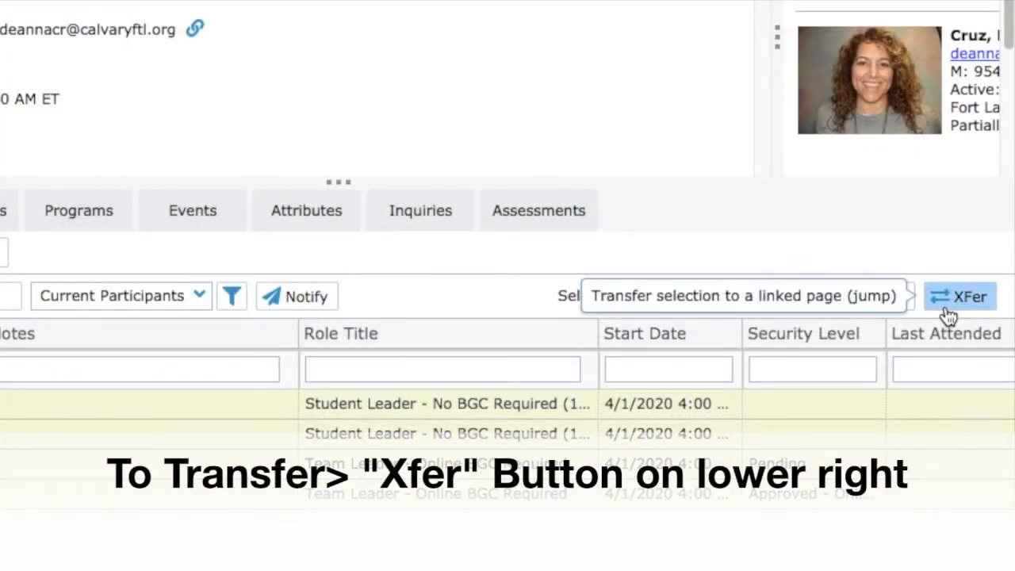
pyautogui.click(954, 307)
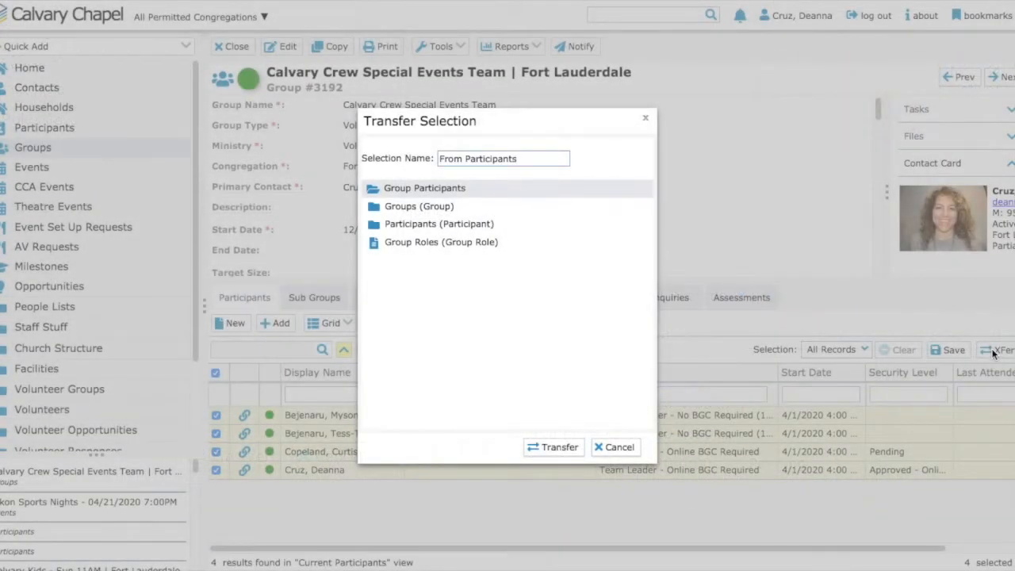
pyautogui.moveTo(525, 158); pyautogui.dragTo(436, 159)
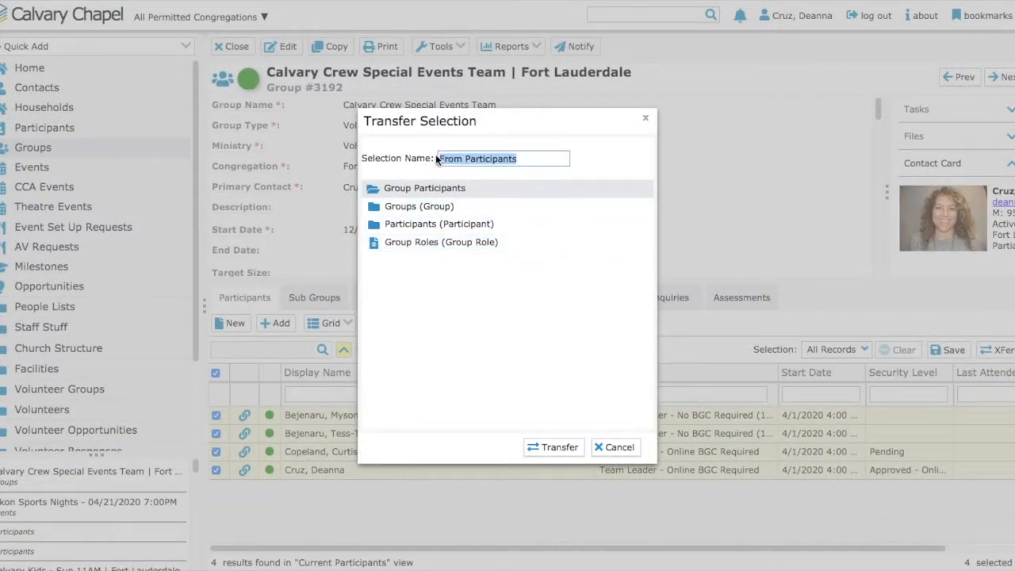
pyautogui.write('Text2')
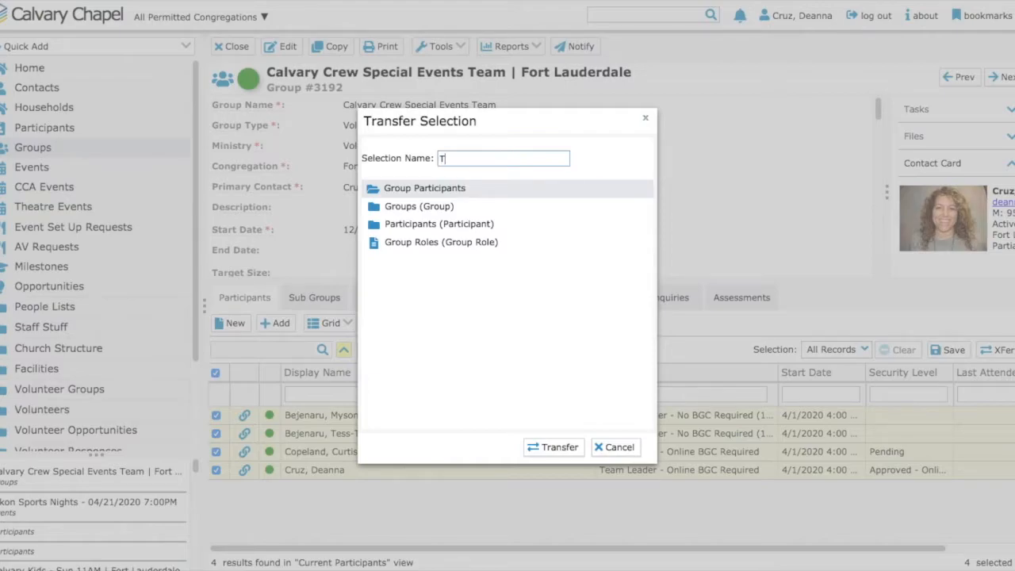
pyautogui.write('Chckin042220')
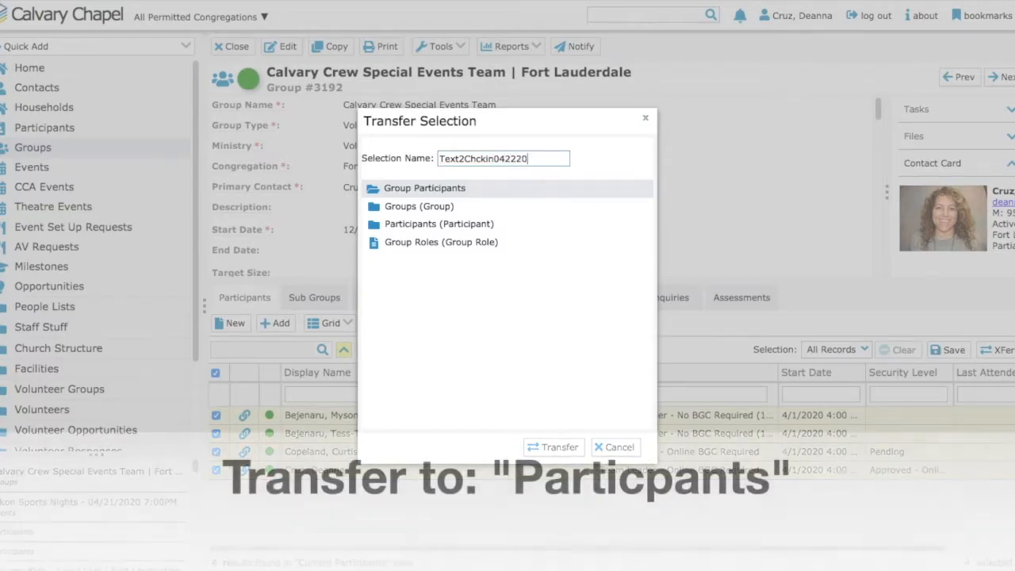
pyautogui.click(414, 207)
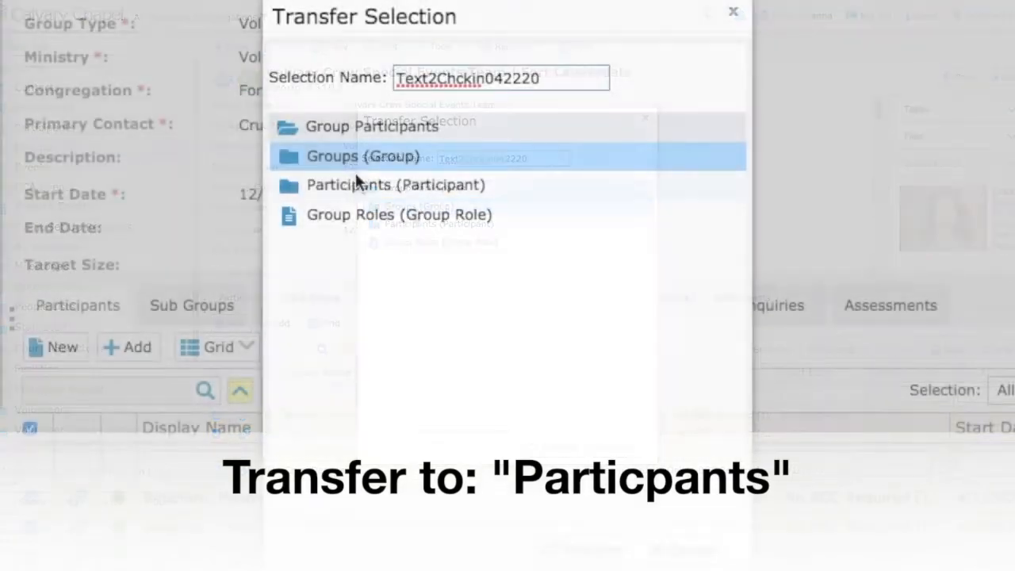
pyautogui.click(353, 185)
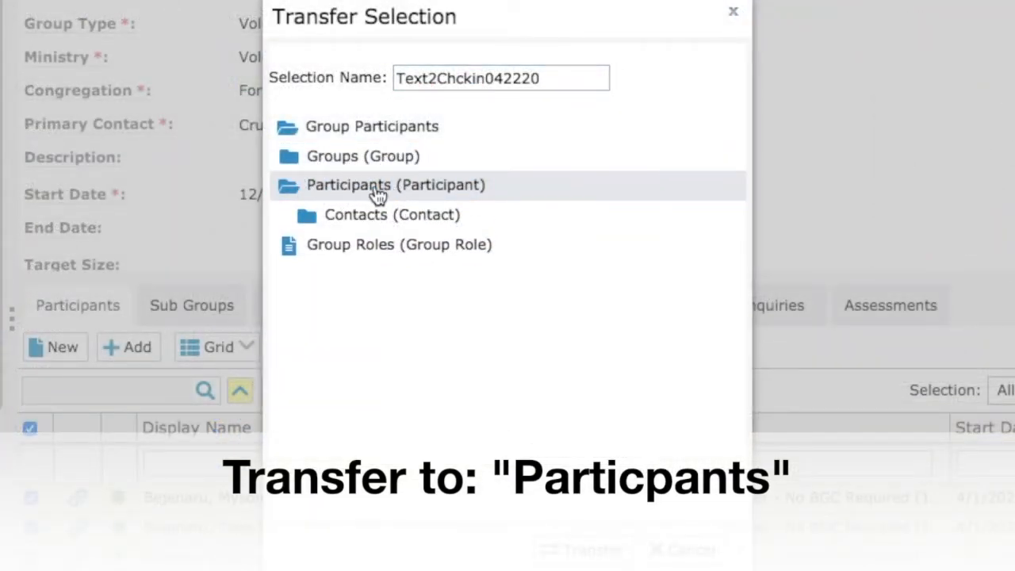
pyautogui.click(467, 252)
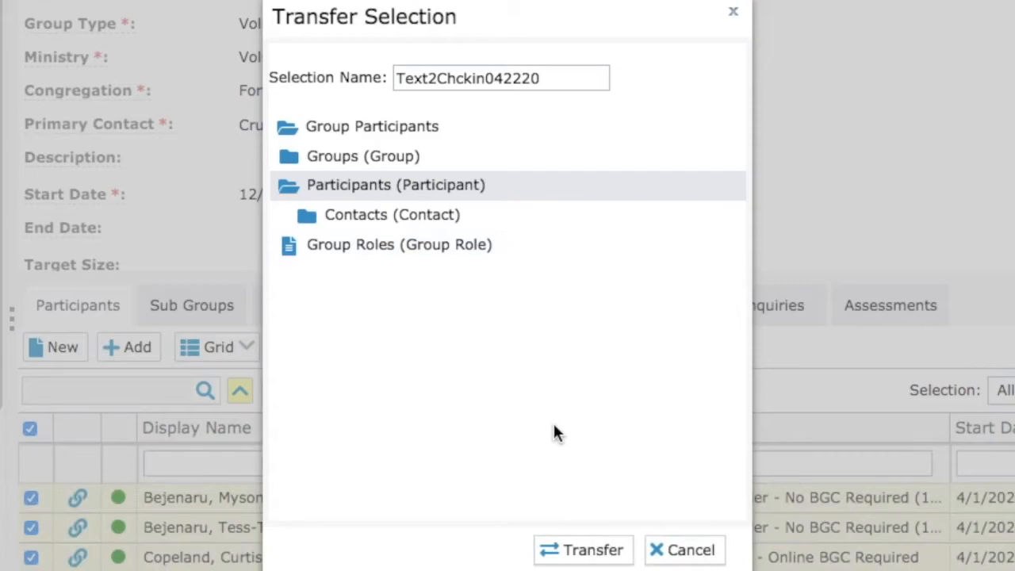
pyautogui.click(591, 549)
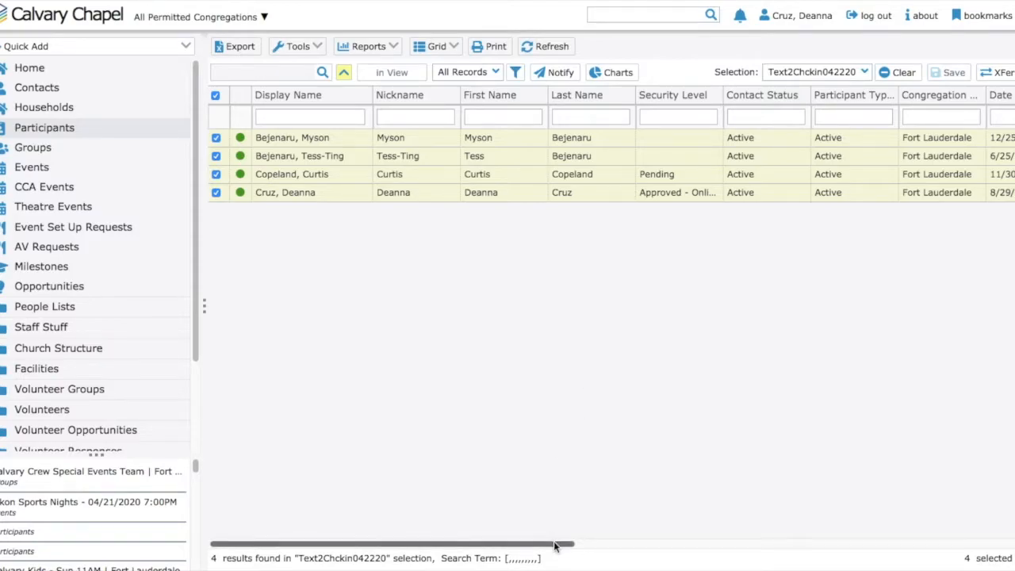
# Move the Mobile Phone column of the participants grid directly after the Last Name column.
pyautogui.moveTo(555, 544); pyautogui.dragTo(670, 543)
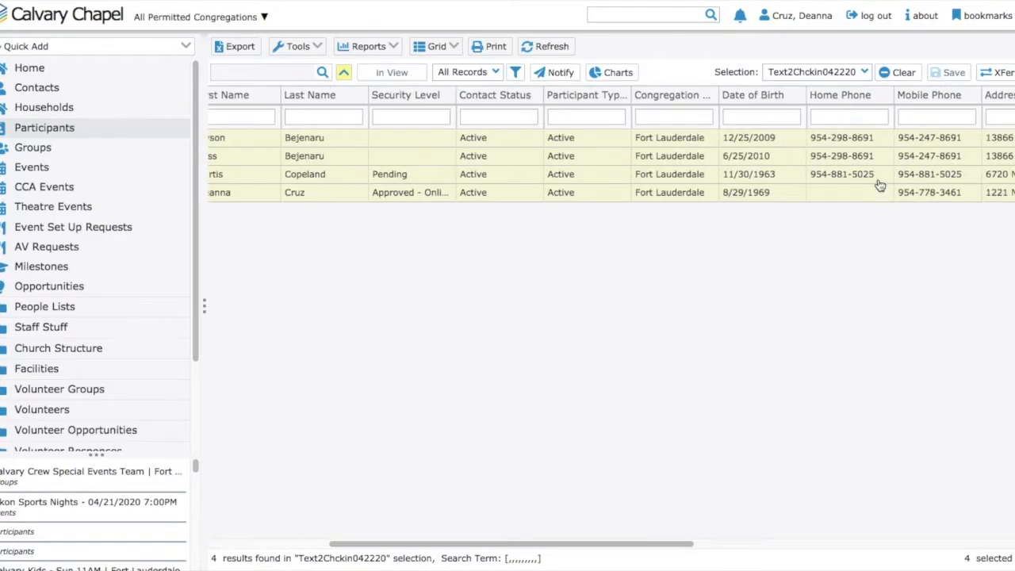
pyautogui.click(901, 105)
pyautogui.moveTo(902, 106); pyautogui.dragTo(345, 127)
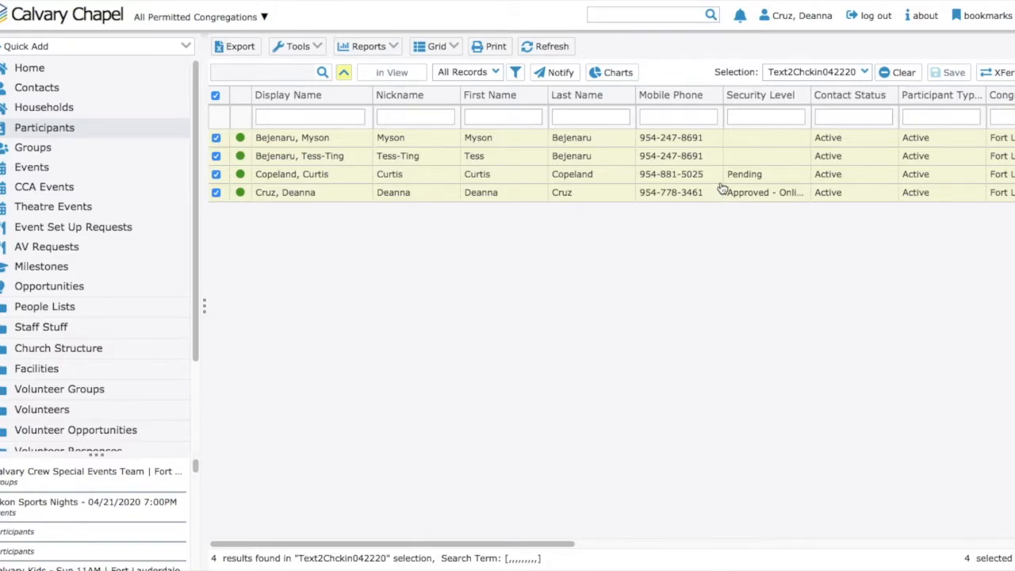
pyautogui.click(709, 118)
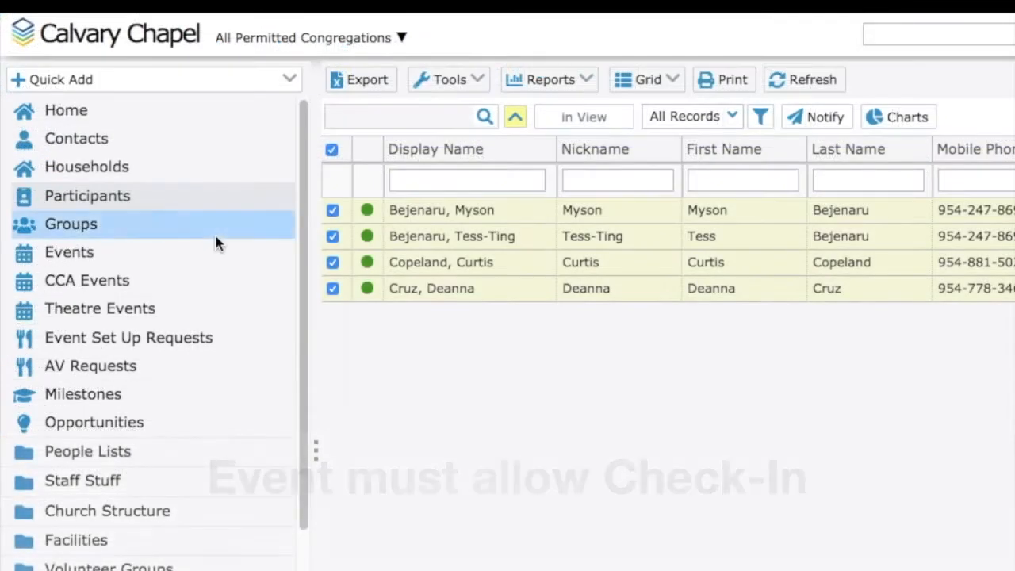
# Filter the current and future events by the title "*facilities" and open the 4/22/2020 1:00 PM Facilities - Custodial The Commons Cleaning- event.
pyautogui.click(71, 262)
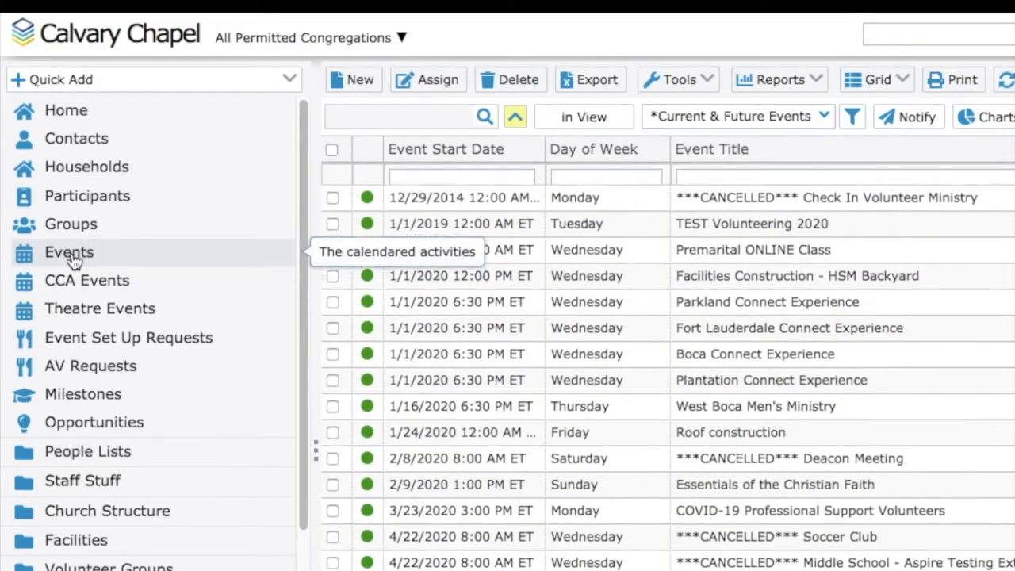
pyautogui.click(753, 178)
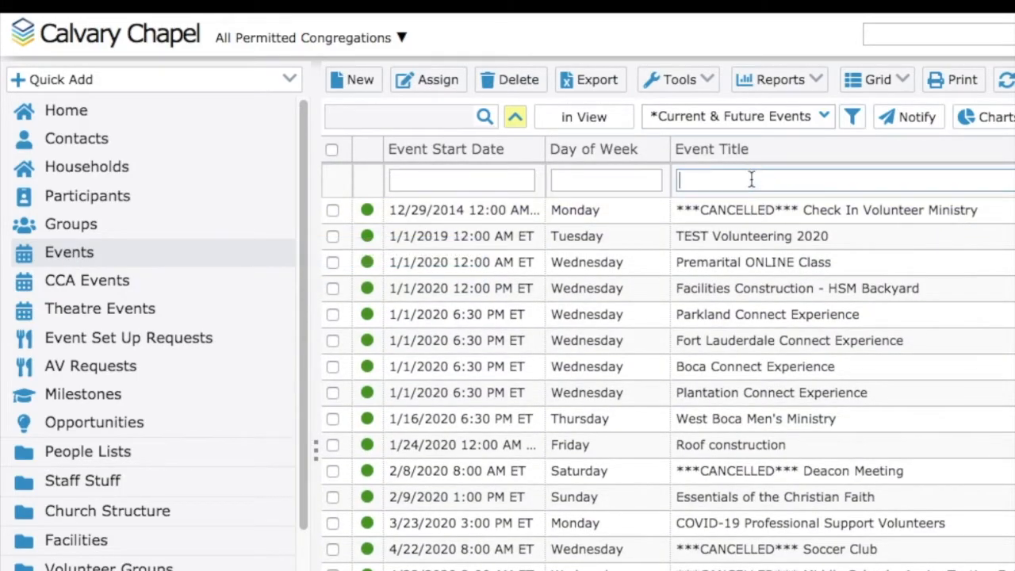
pyautogui.write('*fav')
pyautogui.press('BackSpace')
pyautogui.write('cilities')
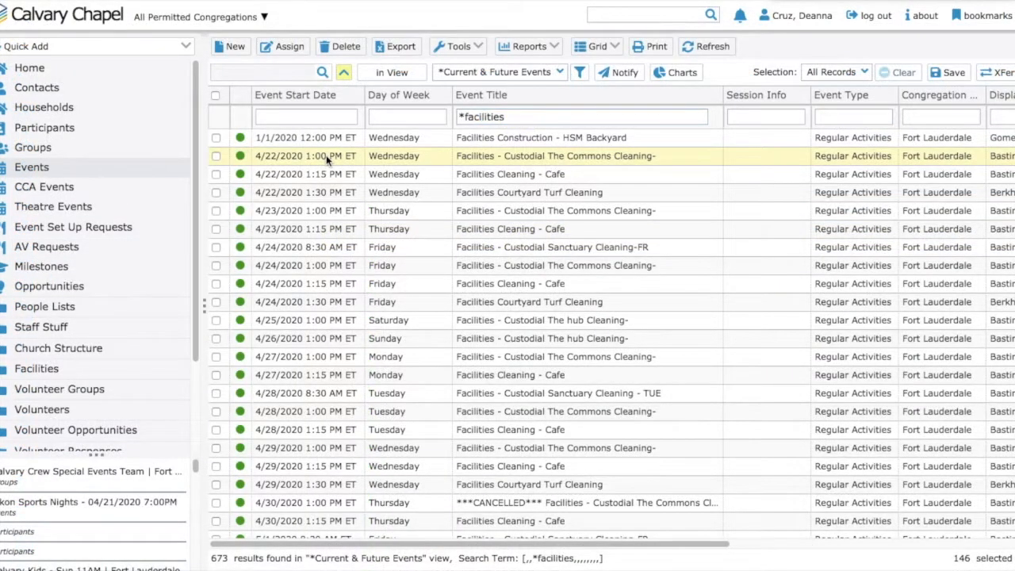
pyautogui.doubleClick(326, 155)
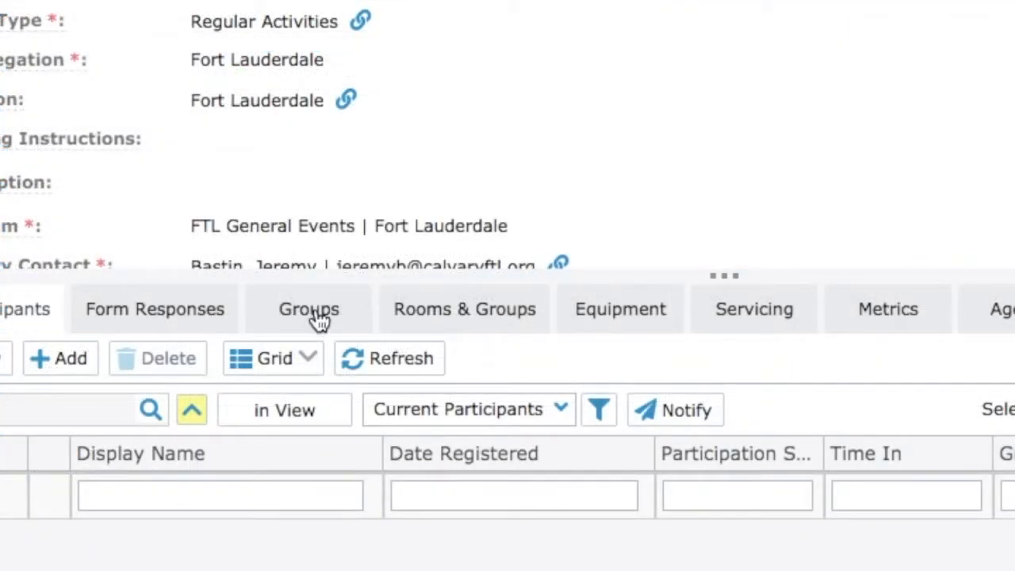
# Check the event's Groups and Rooms & Groups records for an assigned volunteer group.
pyautogui.click(317, 316)
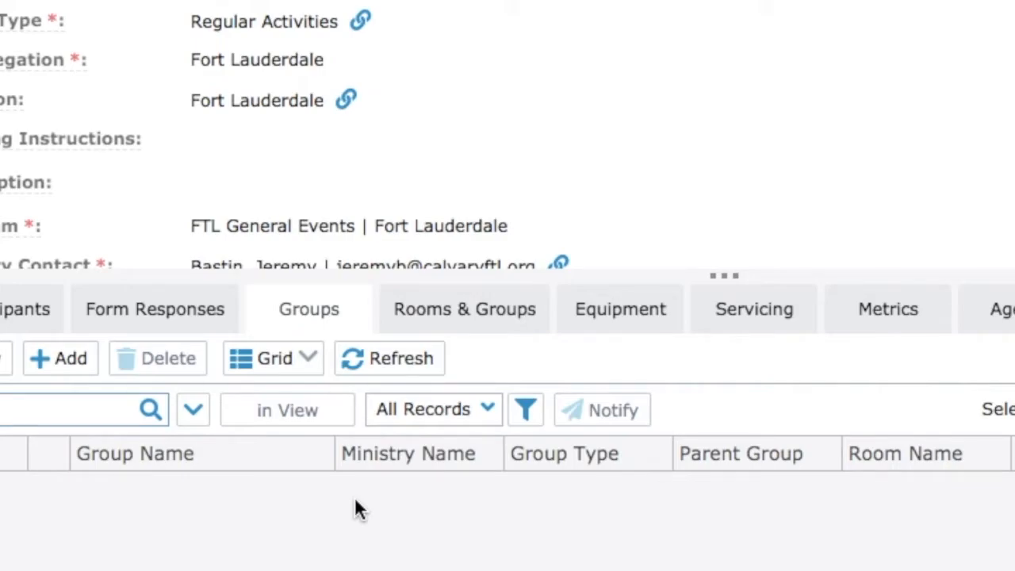
pyautogui.click(449, 314)
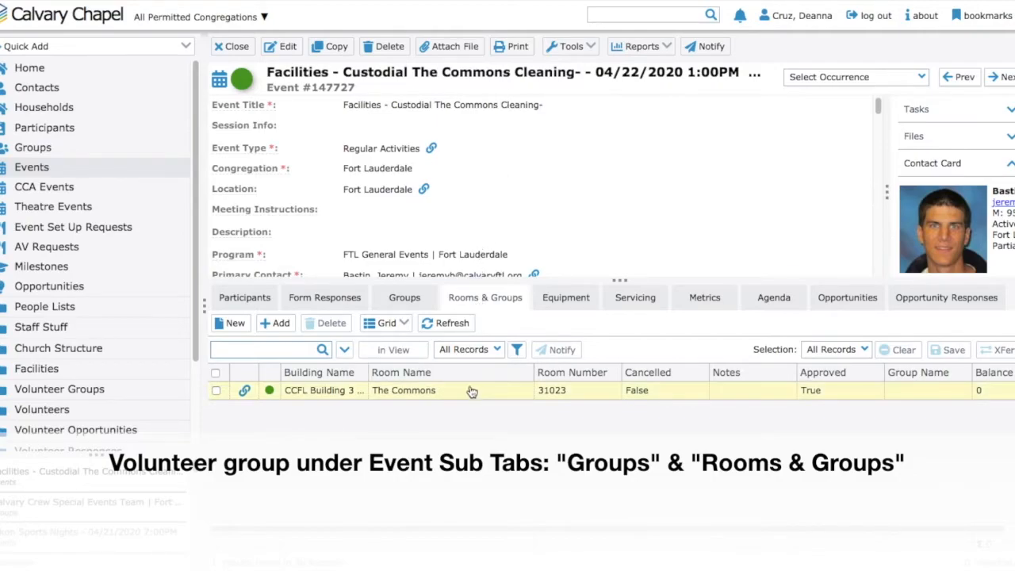
pyautogui.click(406, 299)
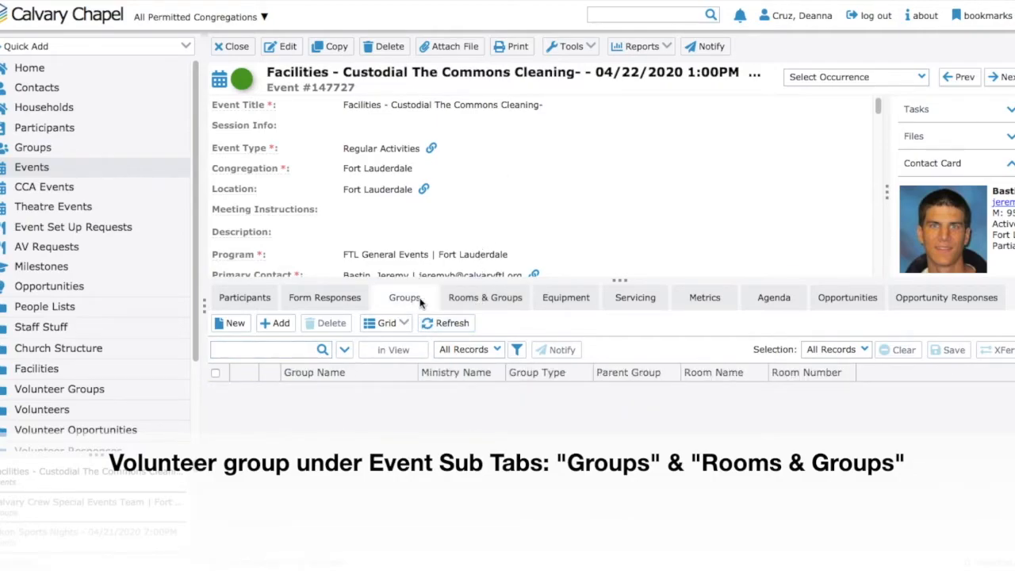
pyautogui.click(485, 299)
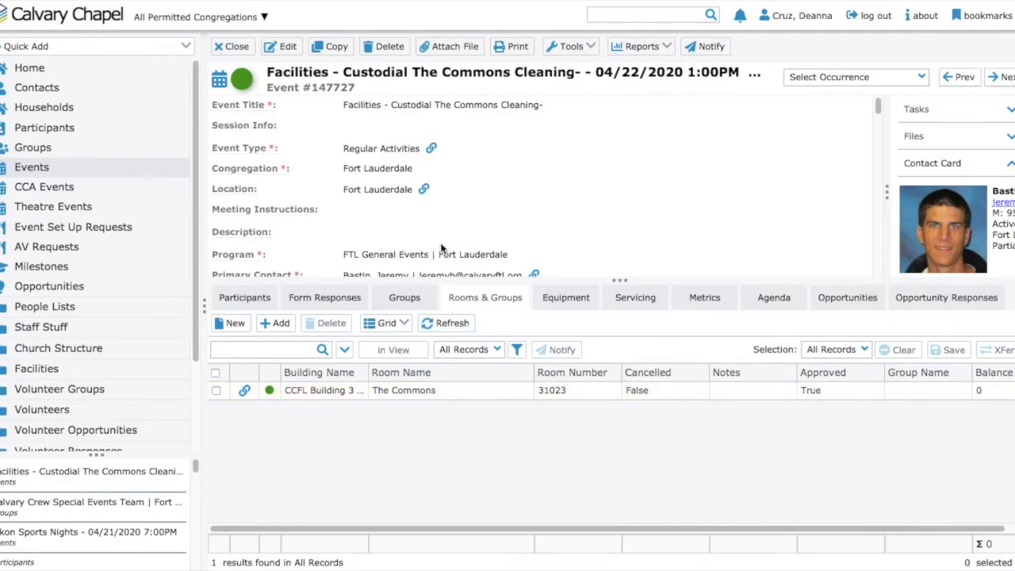
# Examine the event's details down to the Check-in Information settings, including Allow Check-in.
pyautogui.scroll(-1, 442, 249)
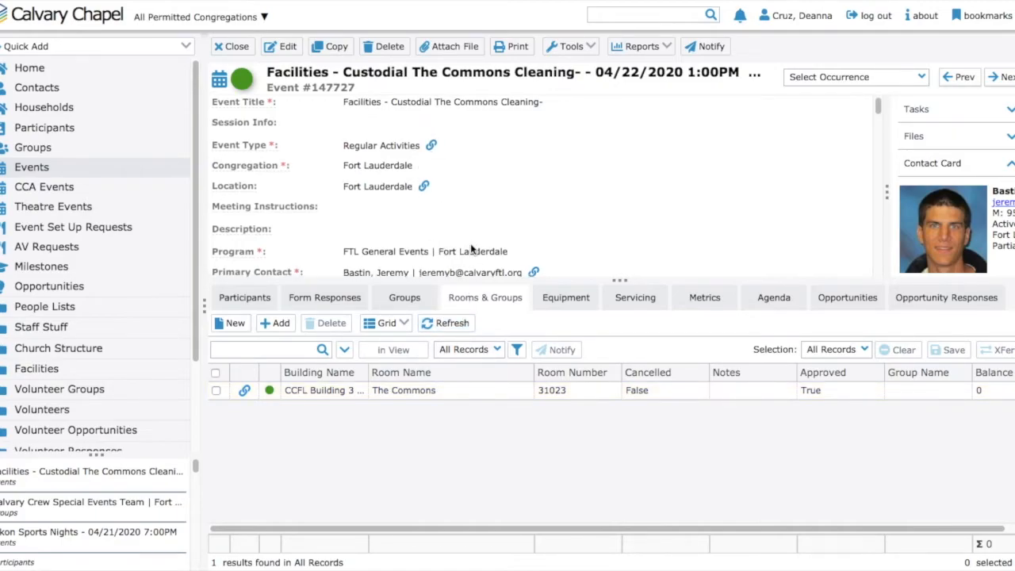
pyautogui.scroll(-3, 471, 249)
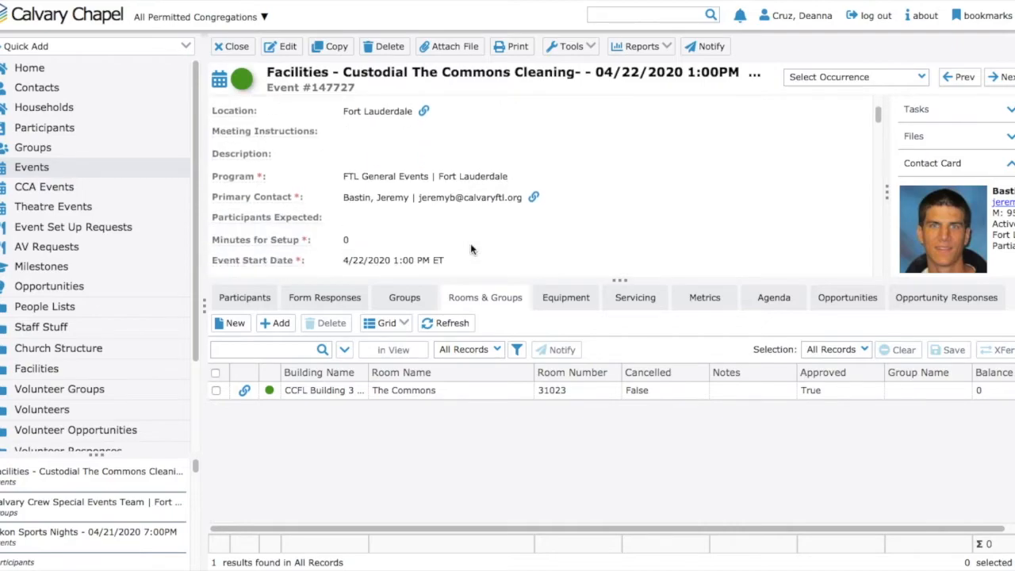
pyautogui.scroll(-2, 471, 249)
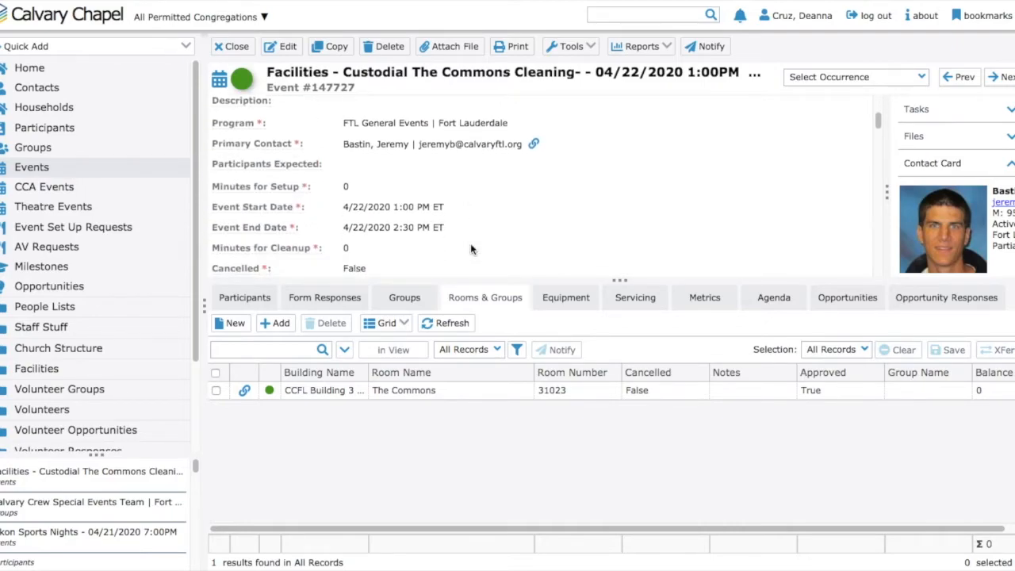
pyautogui.scroll(-6, 471, 249)
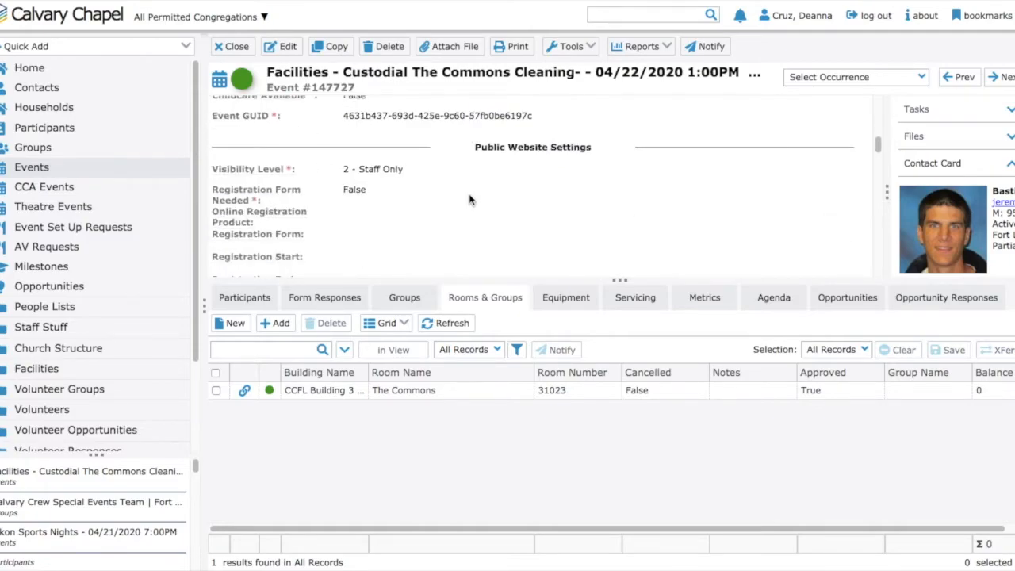
pyautogui.scroll(-5, 470, 207)
pyautogui.scroll(-8, 470, 211)
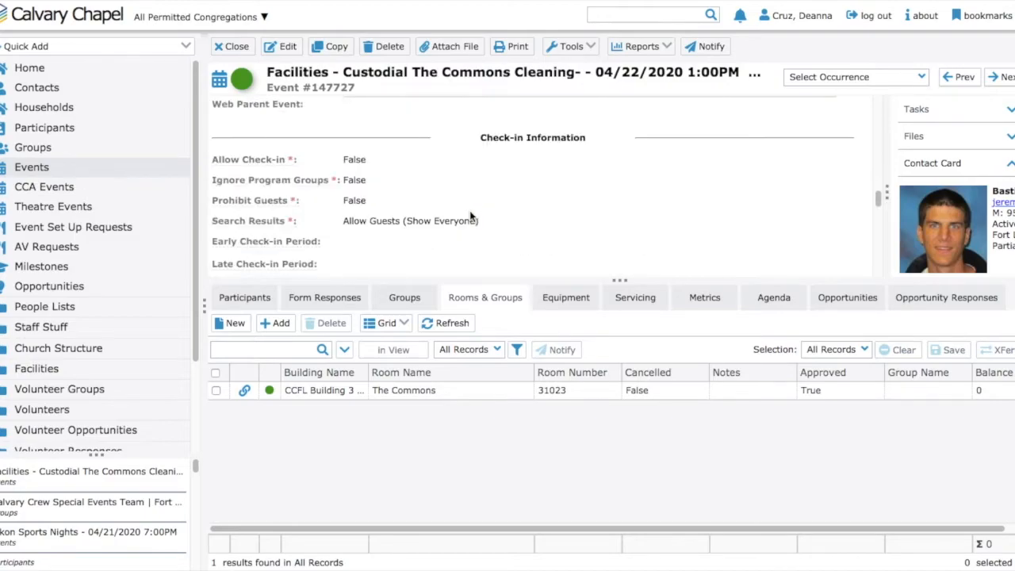